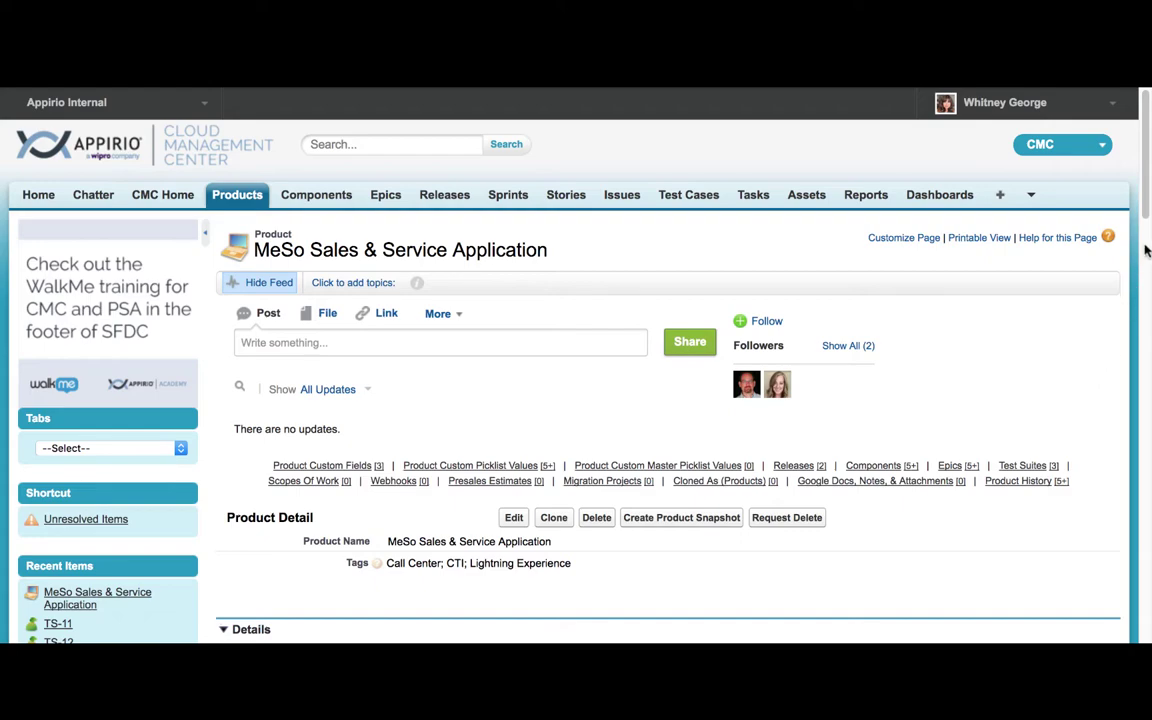
# Step: Scroll the MeSo product page down to the Test Suites list showing TS-11 to TS-13
pyautogui.moveTo(1147, 187); pyautogui.dragTo(1150, 565)
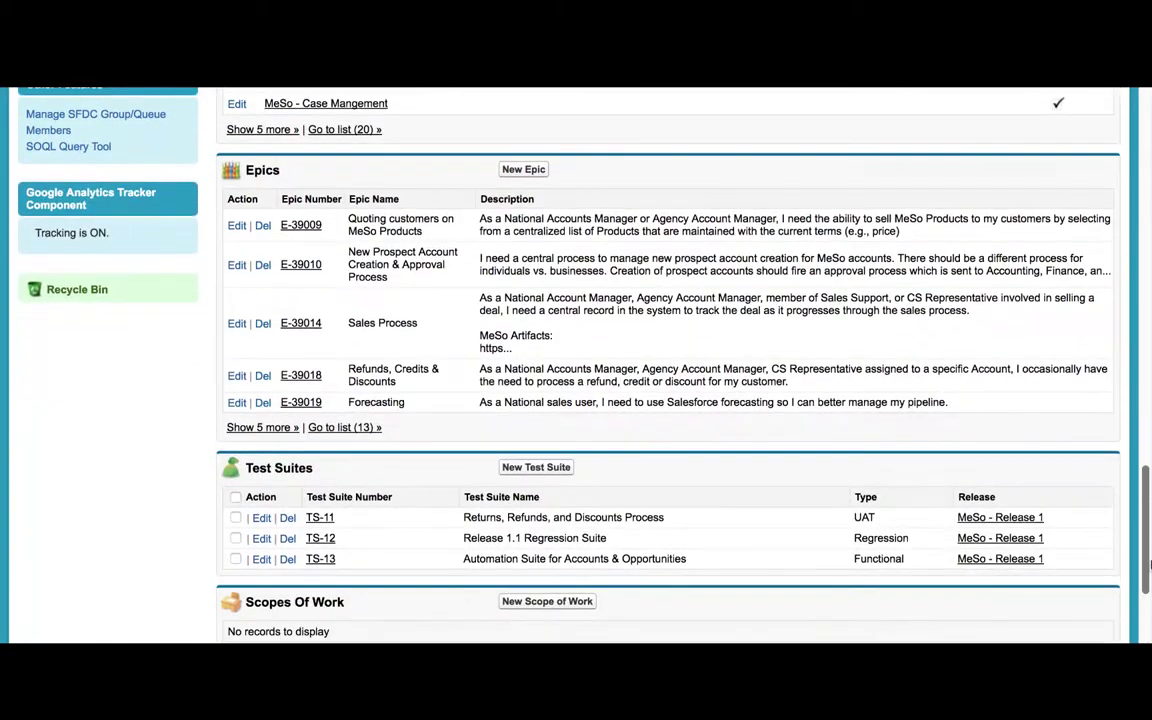
# Step: Open test suite TS-11 and scroll down to its five test cases
pyautogui.click(326, 520)
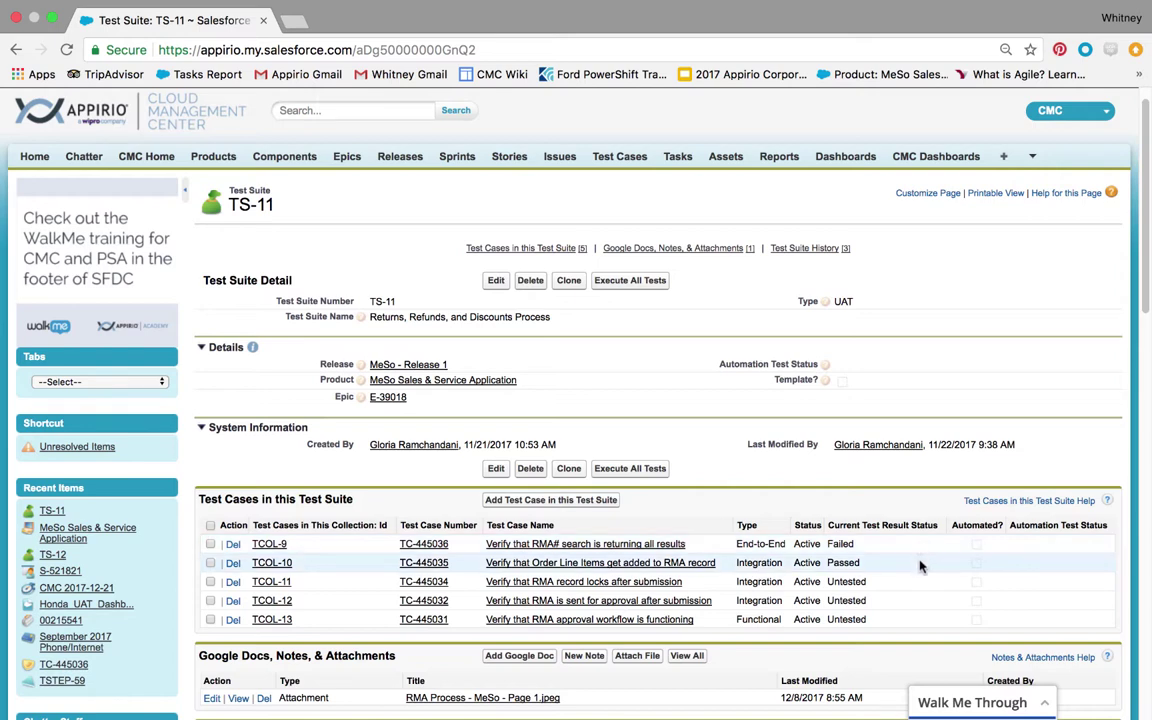
pyautogui.scroll(-3, 921, 566)
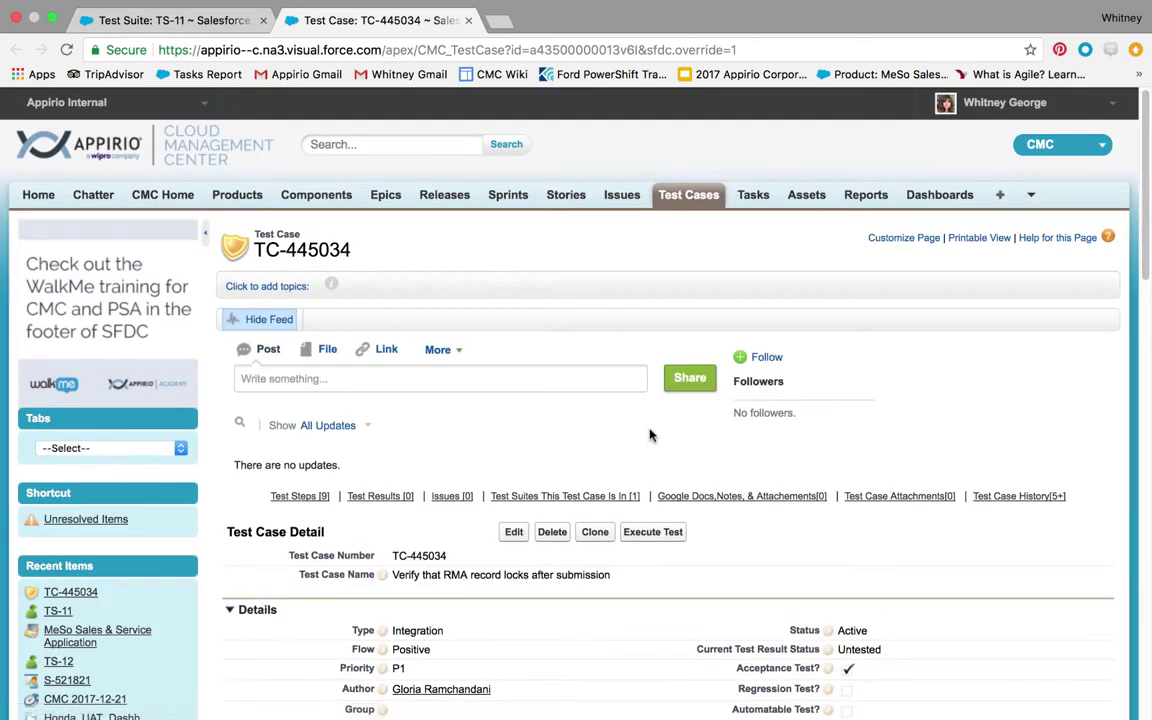
# Step: Scroll test case TC-445034 down to its Untested test steps
pyautogui.scroll(-5, 1147, 271)
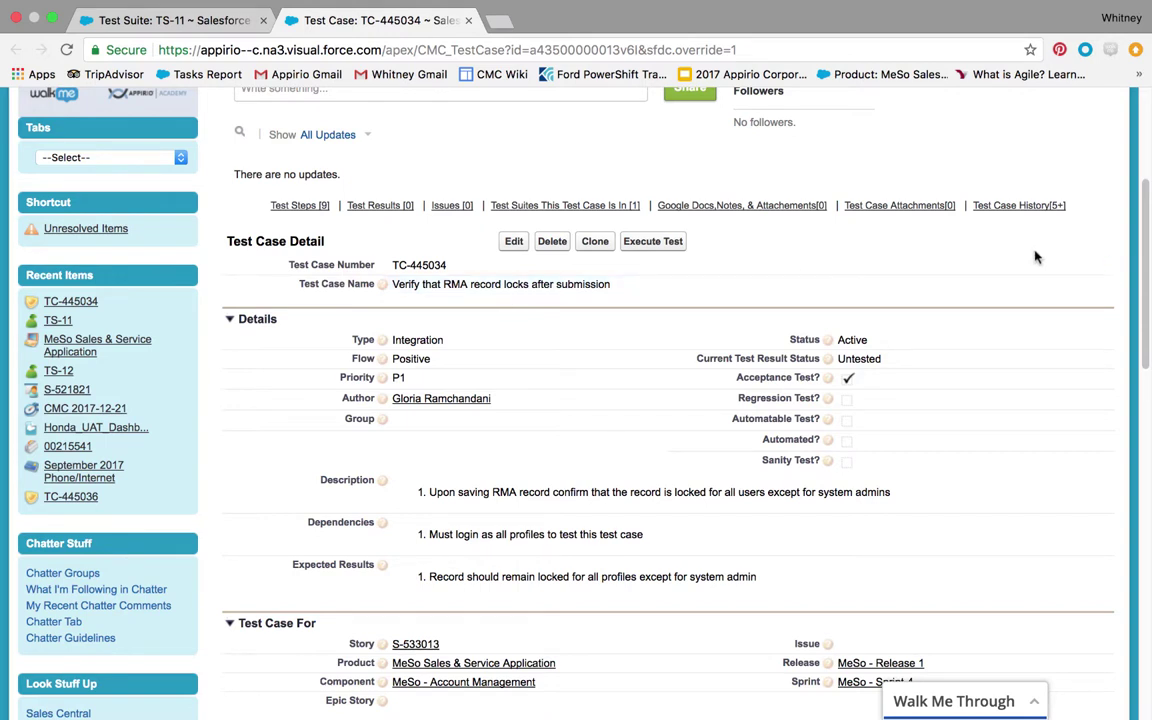
pyautogui.moveTo(1145, 271); pyautogui.dragTo(1150, 420)
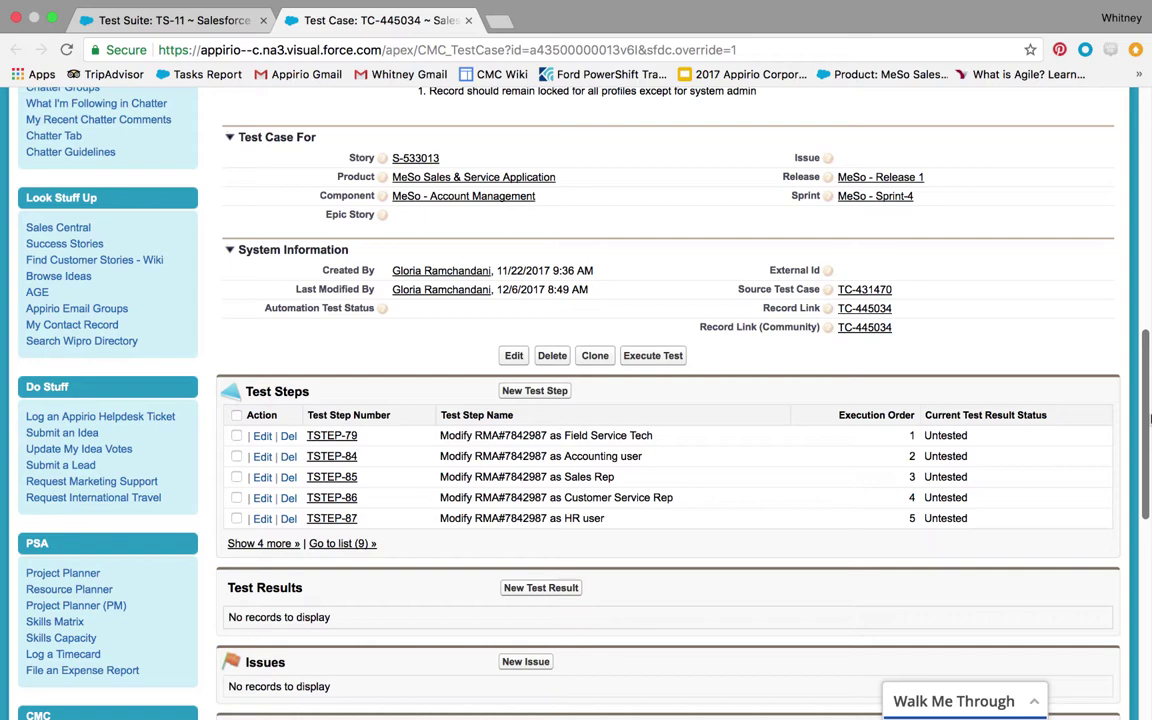
pyautogui.press('ctrl+super+f')
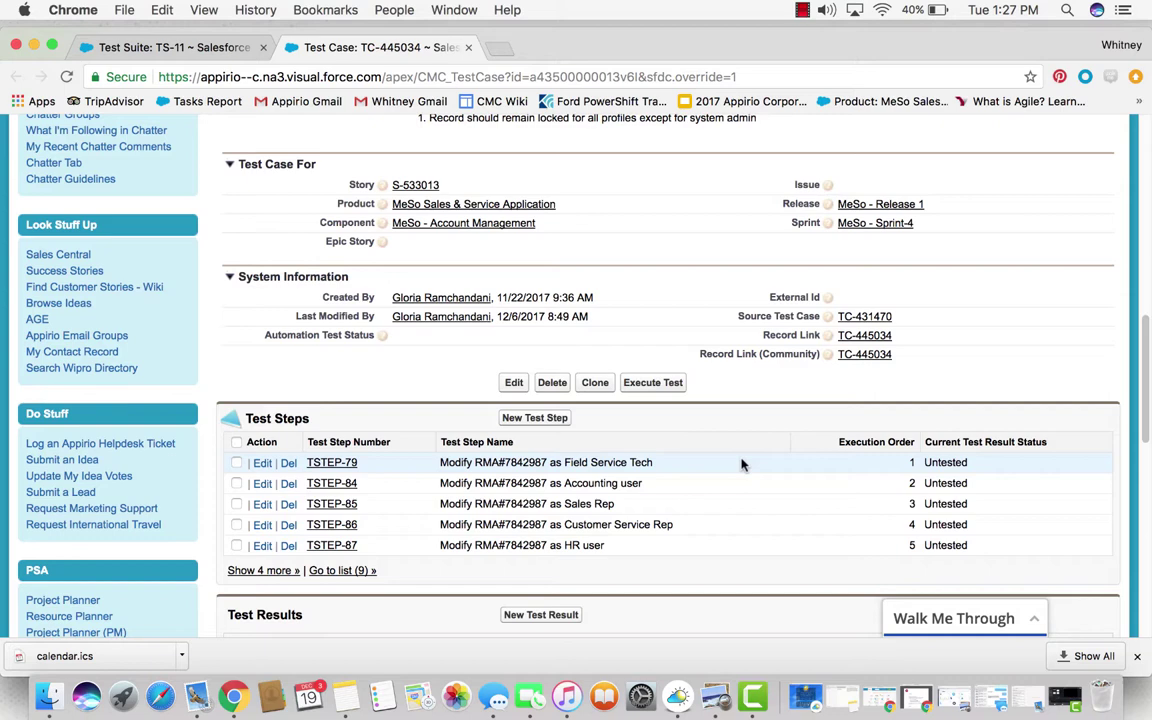
pyautogui.press('super+ctrl+f')
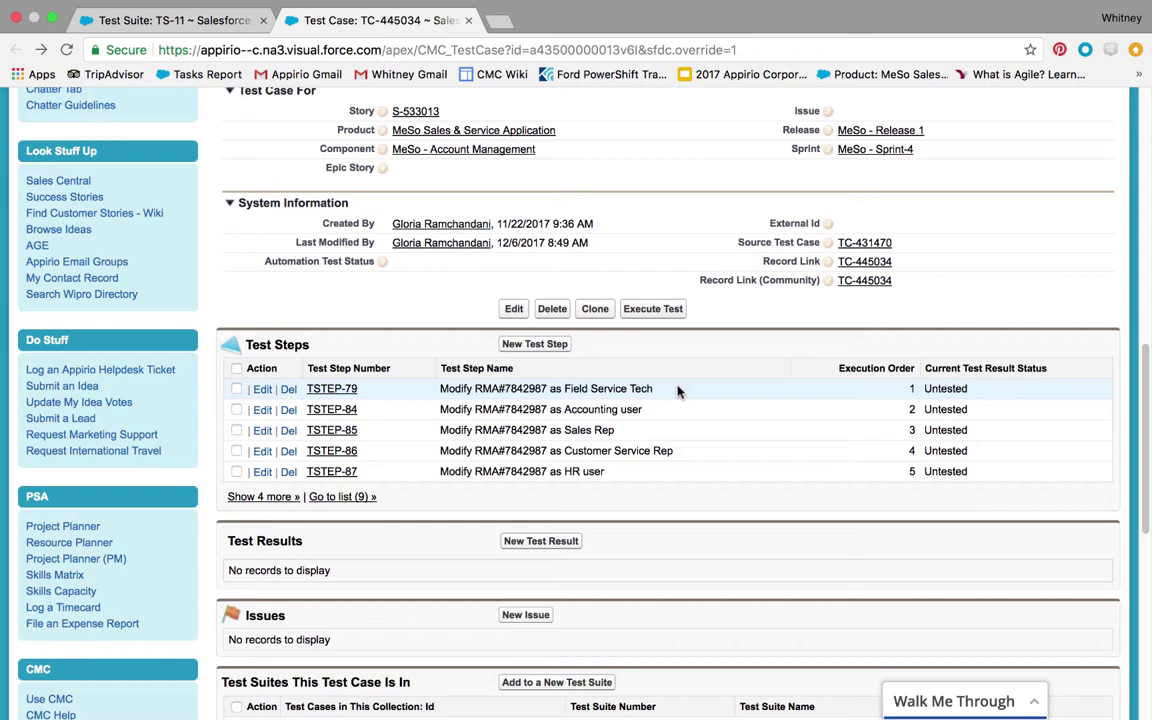
# Step: Open test step TSTEP-79, which has no test results yet
pyautogui.click(338, 391)
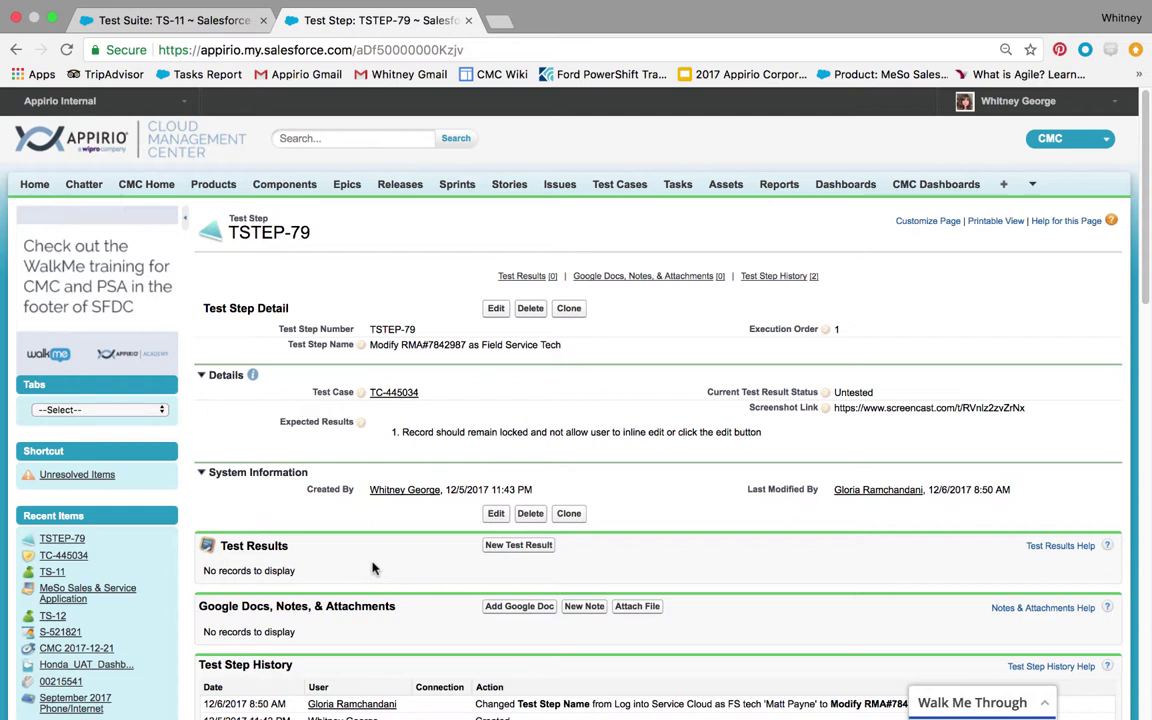
# Step: Fill a new TSTEP-79 result: Passed, Chrome, Production, log 'passed- record locked as anticipated'
pyautogui.click(518, 545)
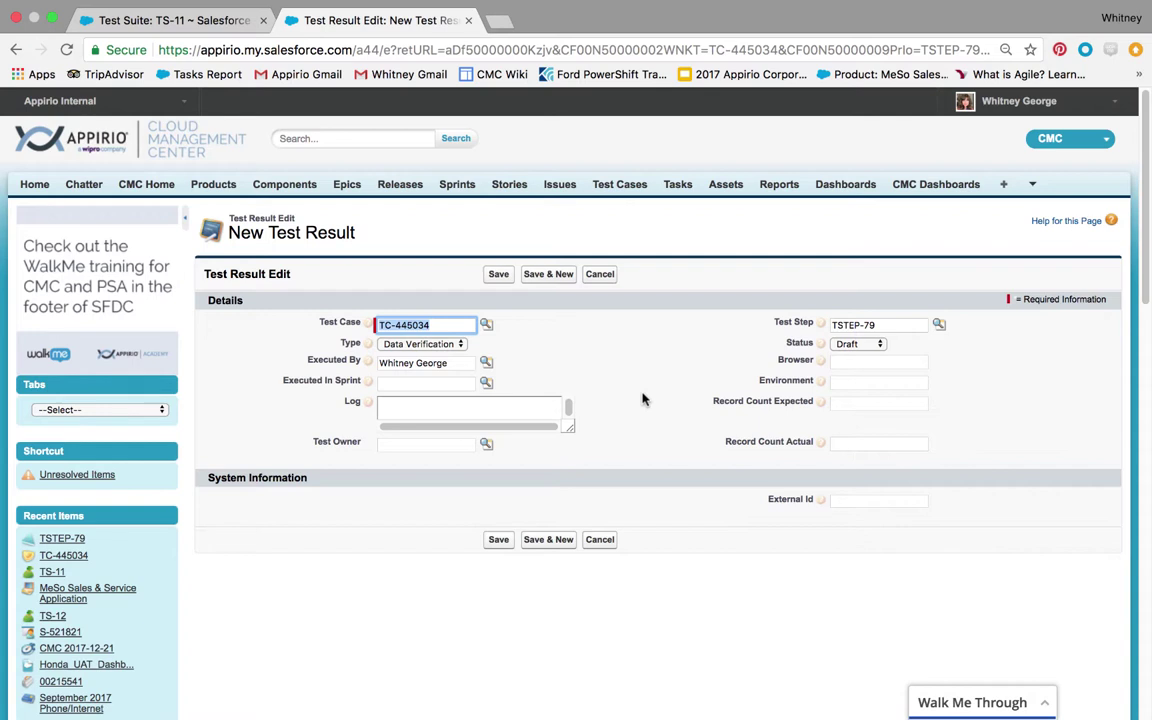
pyautogui.click(852, 345)
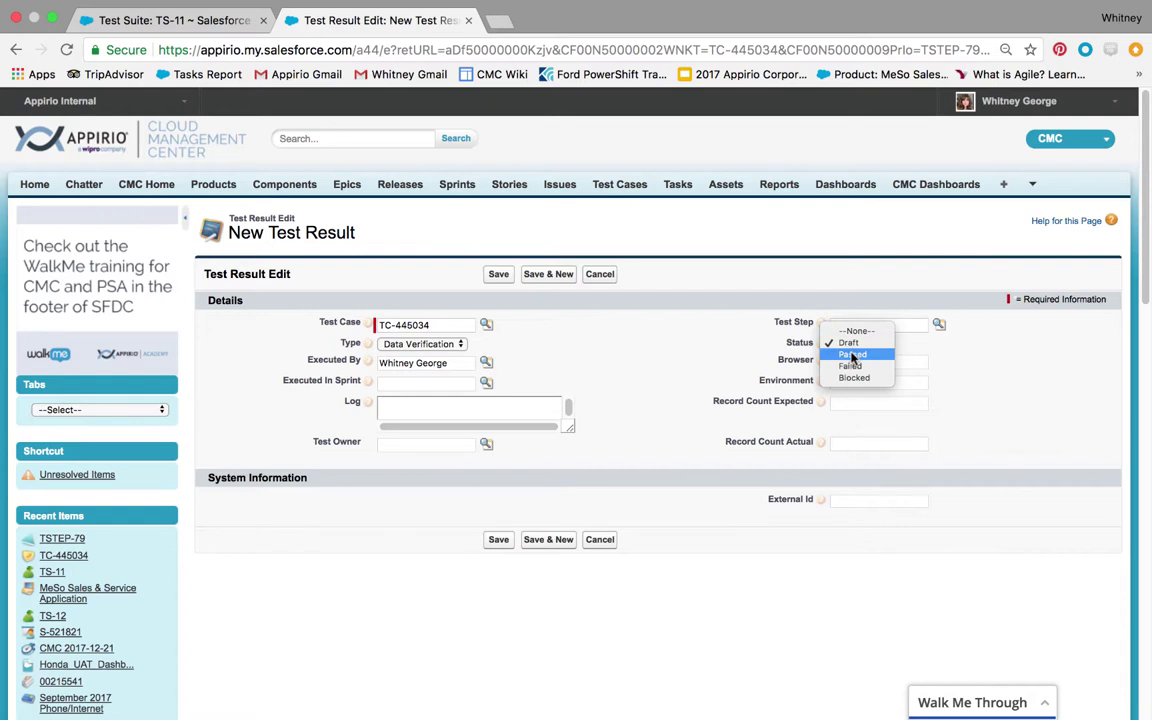
pyautogui.click(852, 356)
pyautogui.click(854, 363)
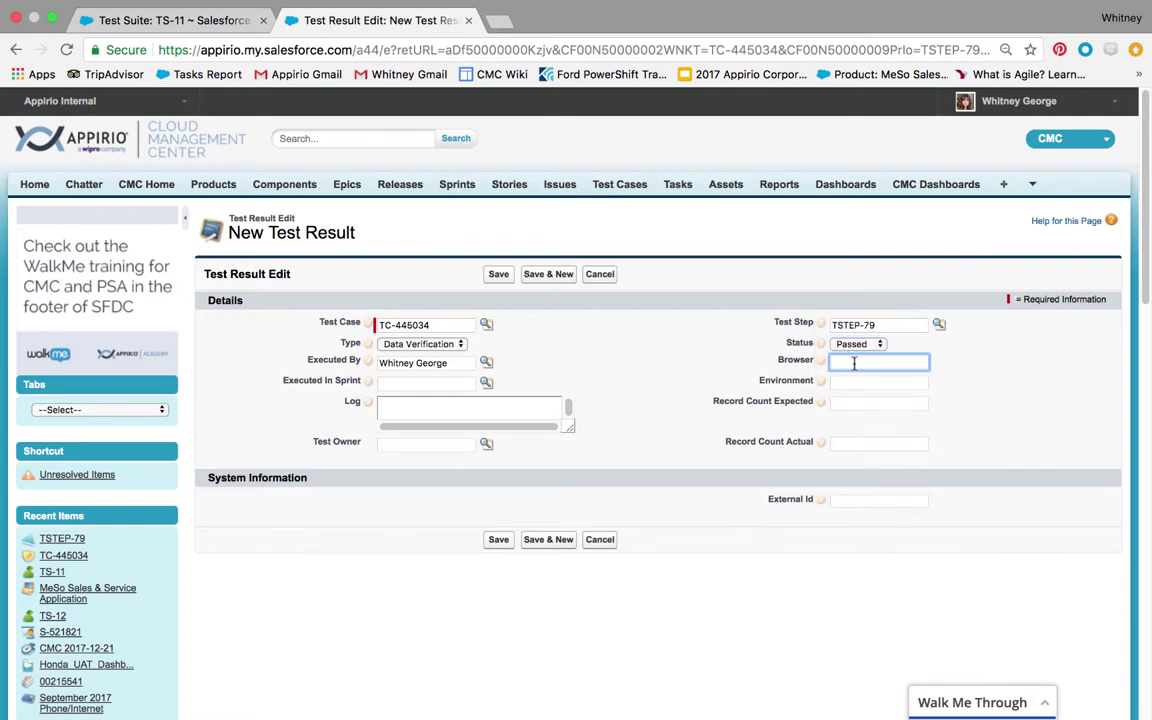
pyautogui.write('Chrome')
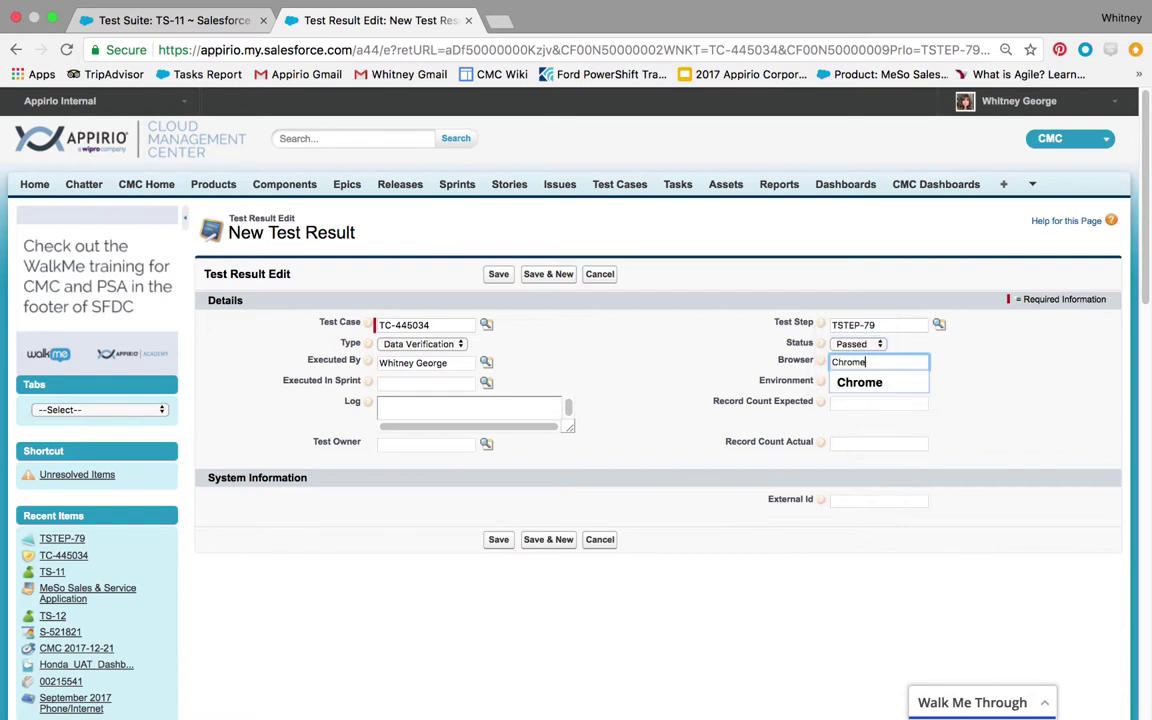
pyautogui.click(845, 382)
pyautogui.click(840, 383)
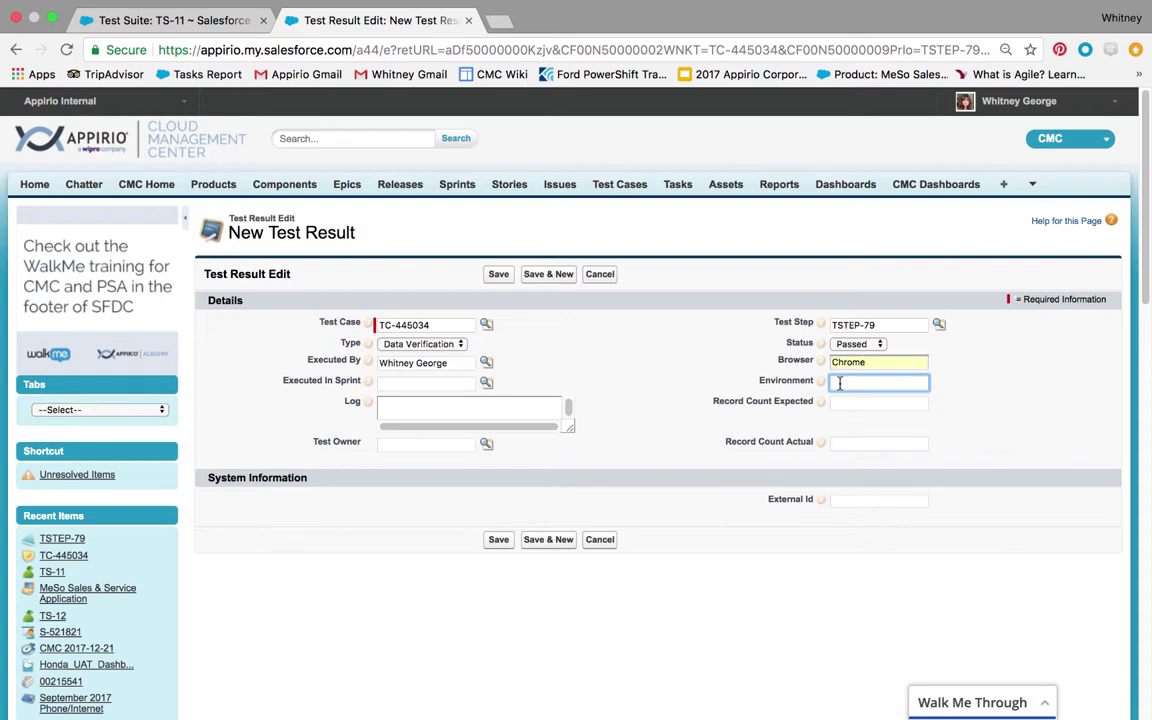
pyautogui.write('Production')
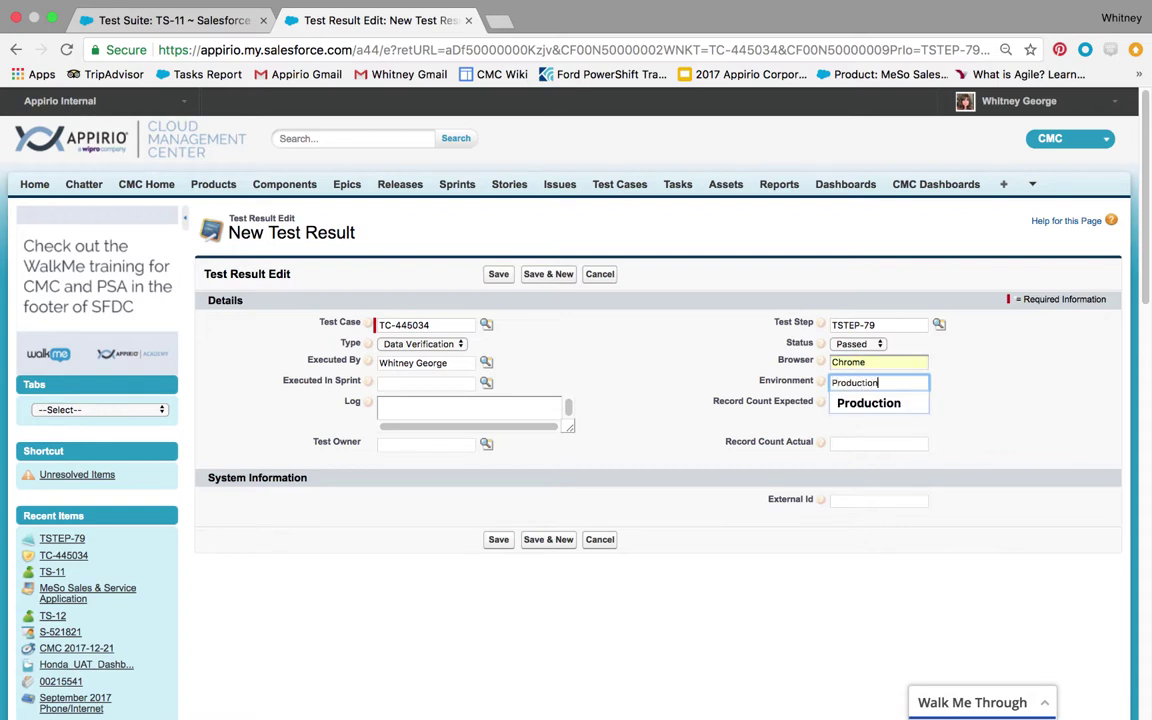
pyautogui.click(514, 404)
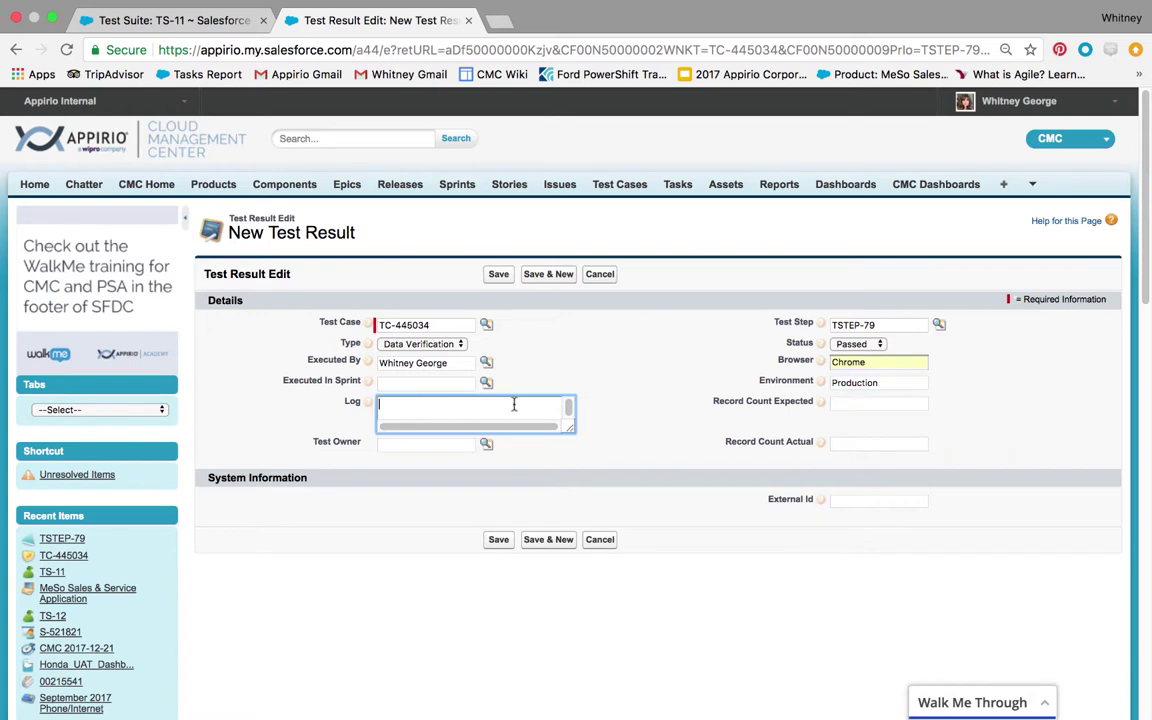
pyautogui.write('passed- record locked as ant')
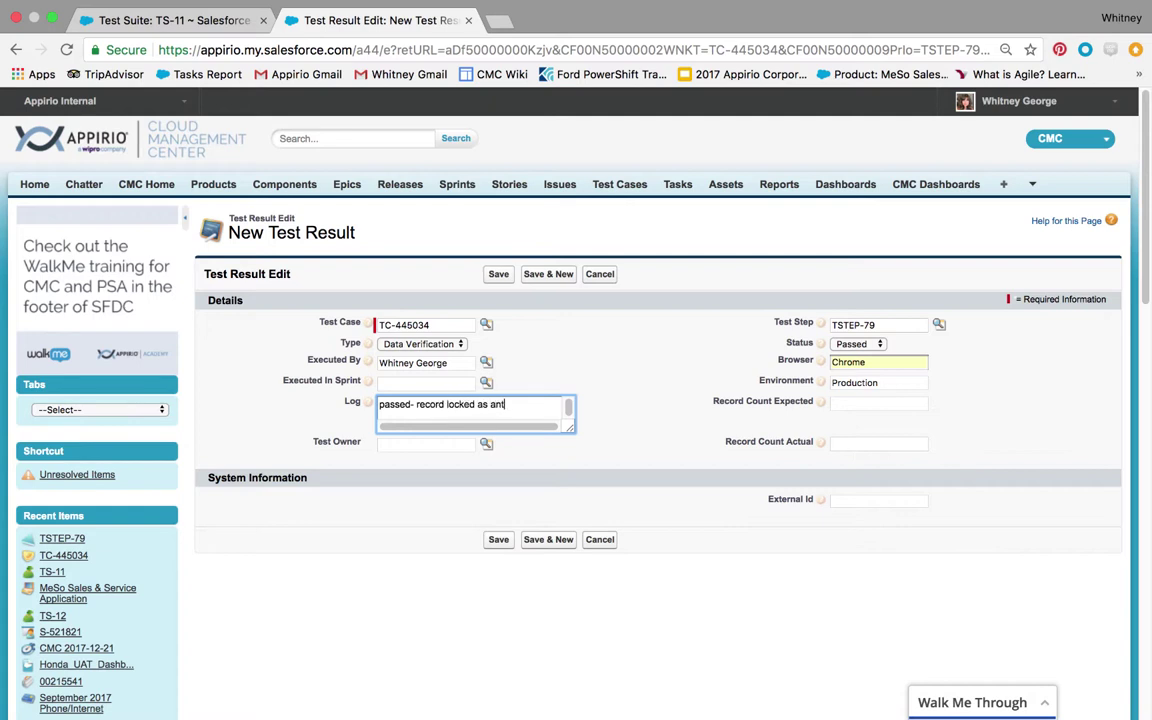
pyautogui.write('icipated')
# Step: Save the Passed result and check TSTEP-79 now shows Passed on TC-445034
pyautogui.click(504, 547)
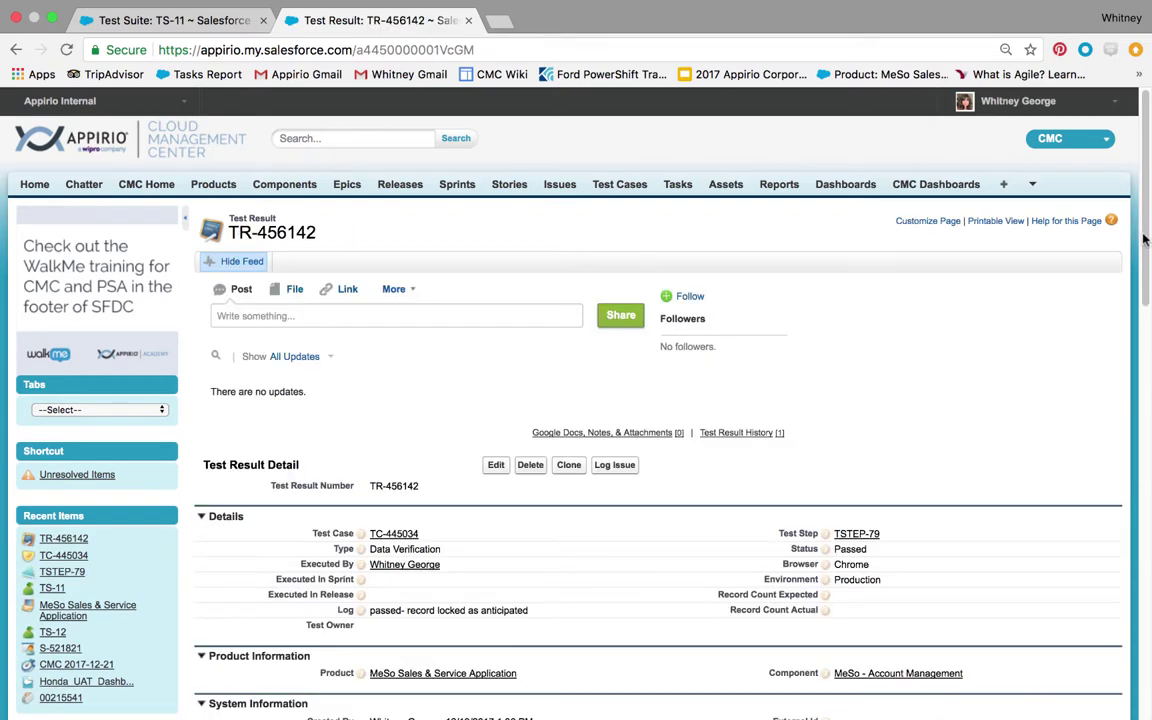
pyautogui.moveTo(1144, 240); pyautogui.dragTo(1148, 341)
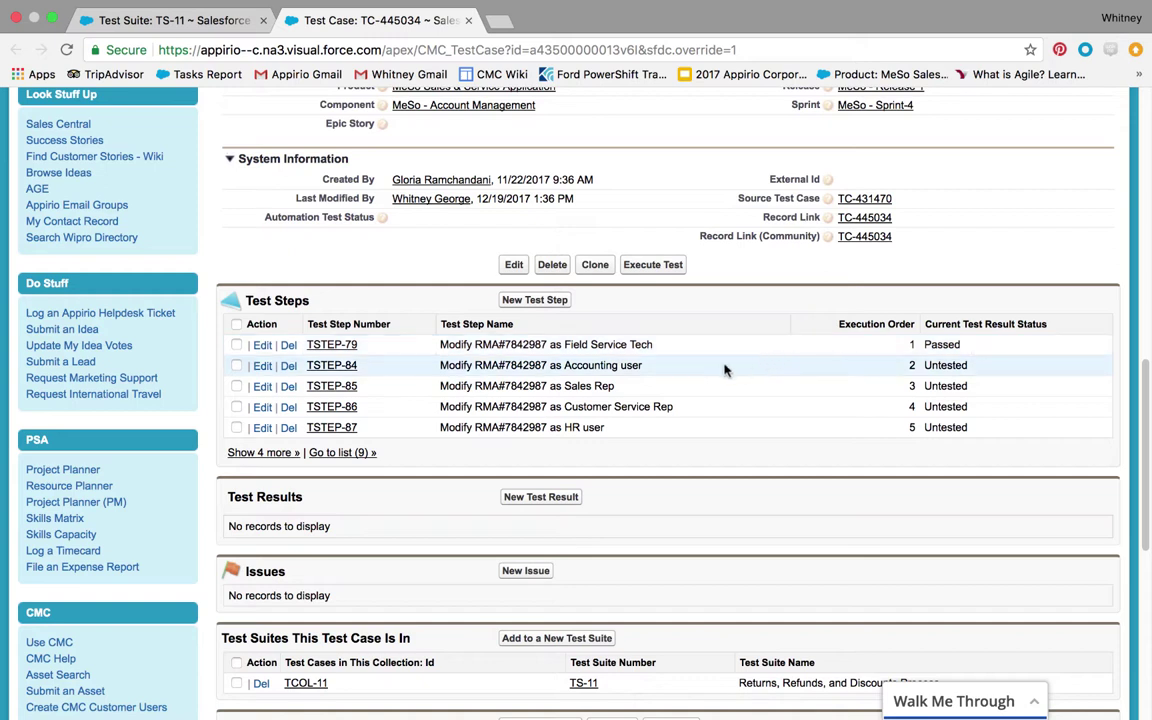
# Step: Open TSTEP-84 and fill a new test result: Failed, browser Chrome, environment Production
pyautogui.click(341, 368)
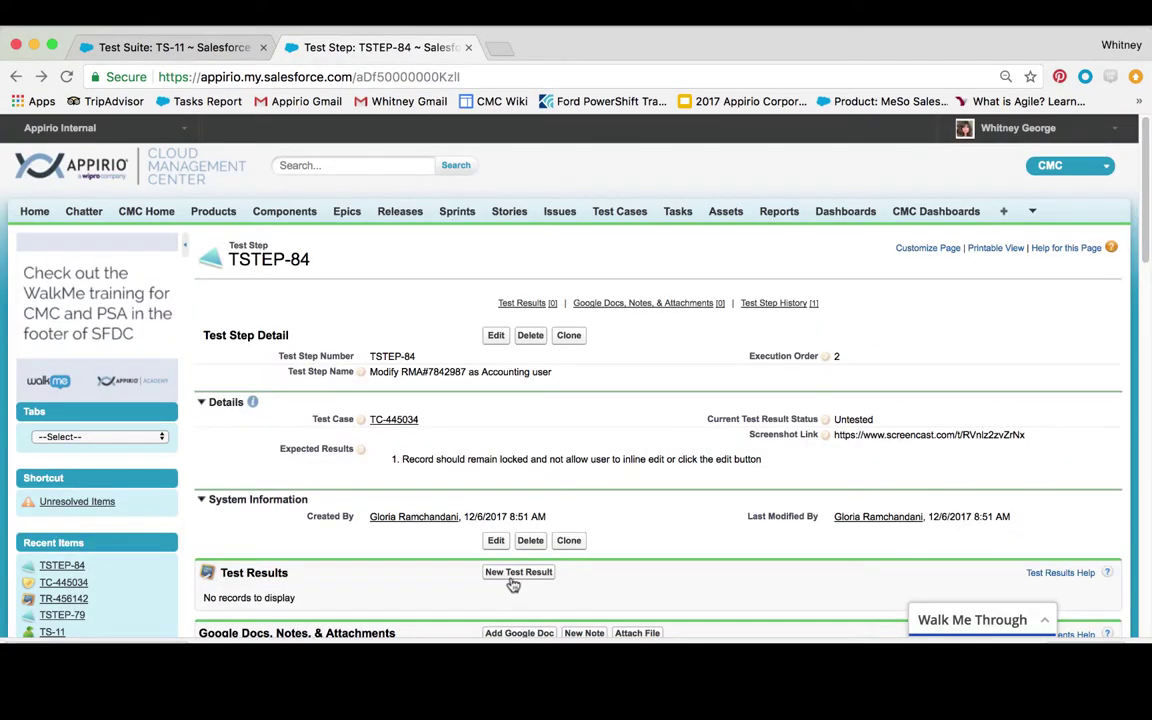
pyautogui.click(512, 576)
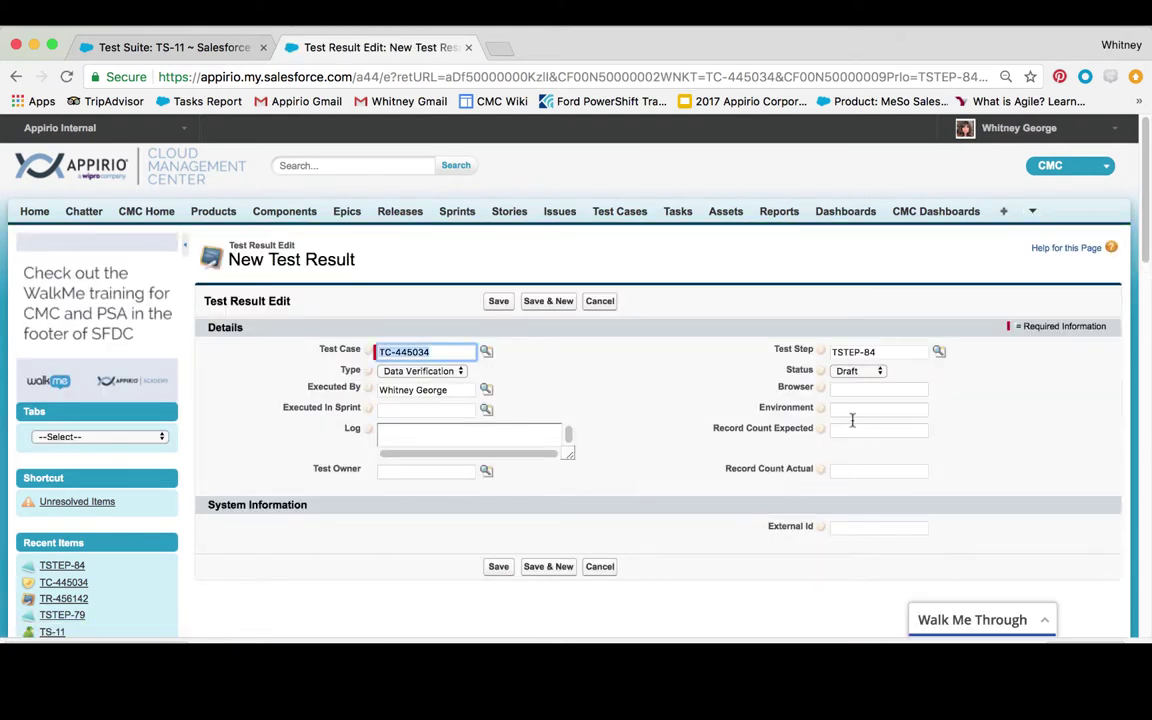
pyautogui.click(845, 375)
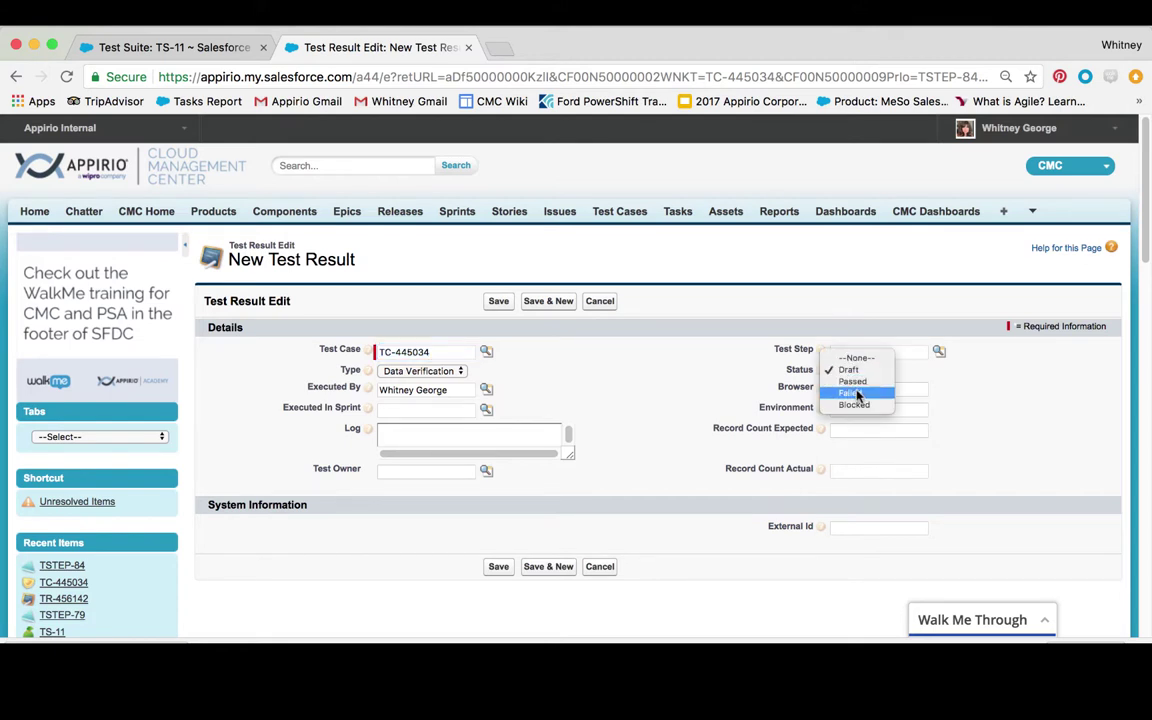
pyautogui.click(856, 393)
pyautogui.click(856, 388)
pyautogui.write('Chrome')
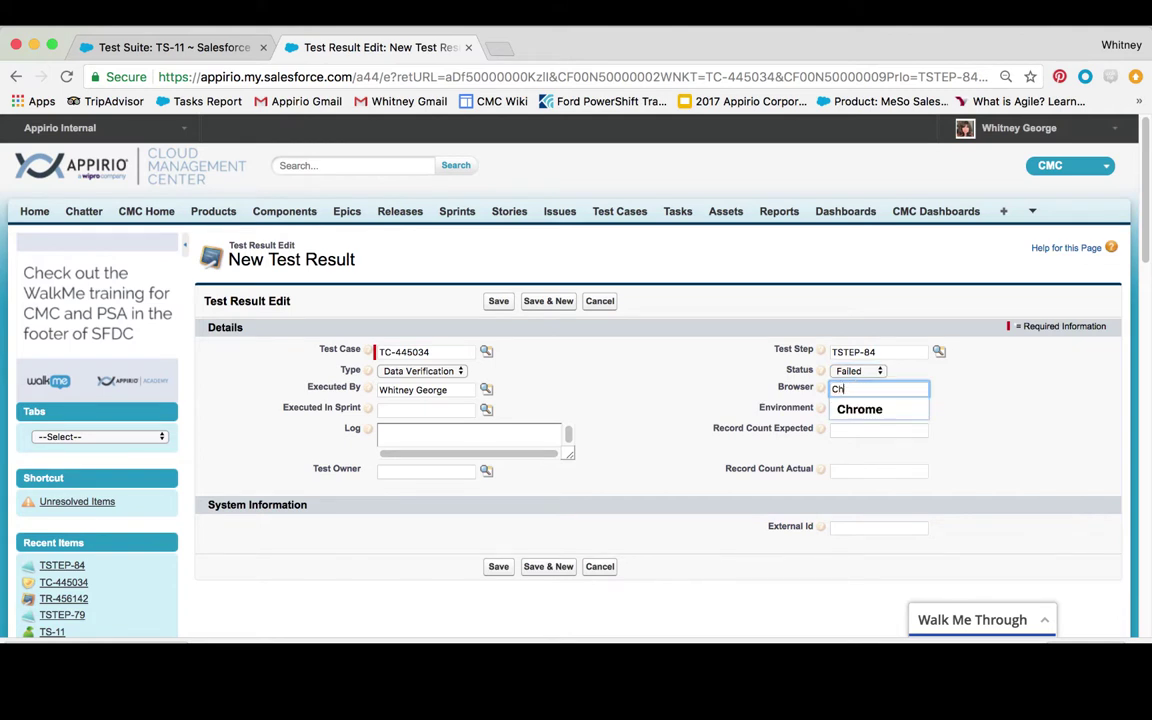
pyautogui.click(838, 409)
pyautogui.click(839, 411)
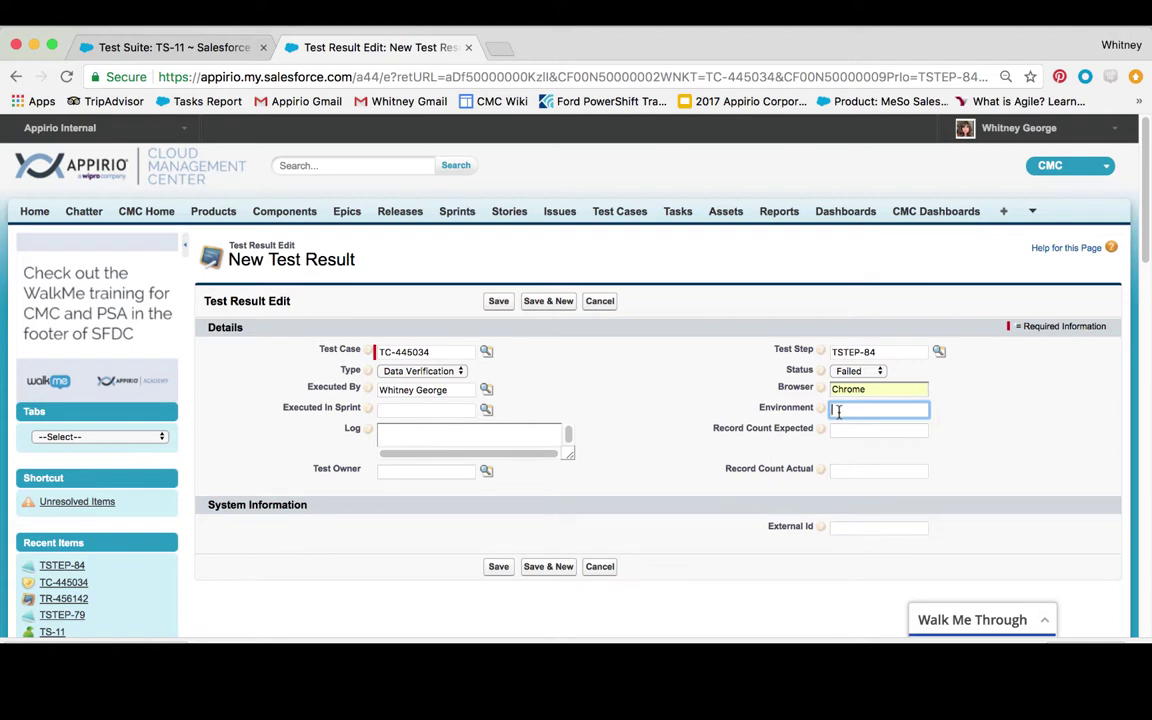
pyautogui.write('Produc')
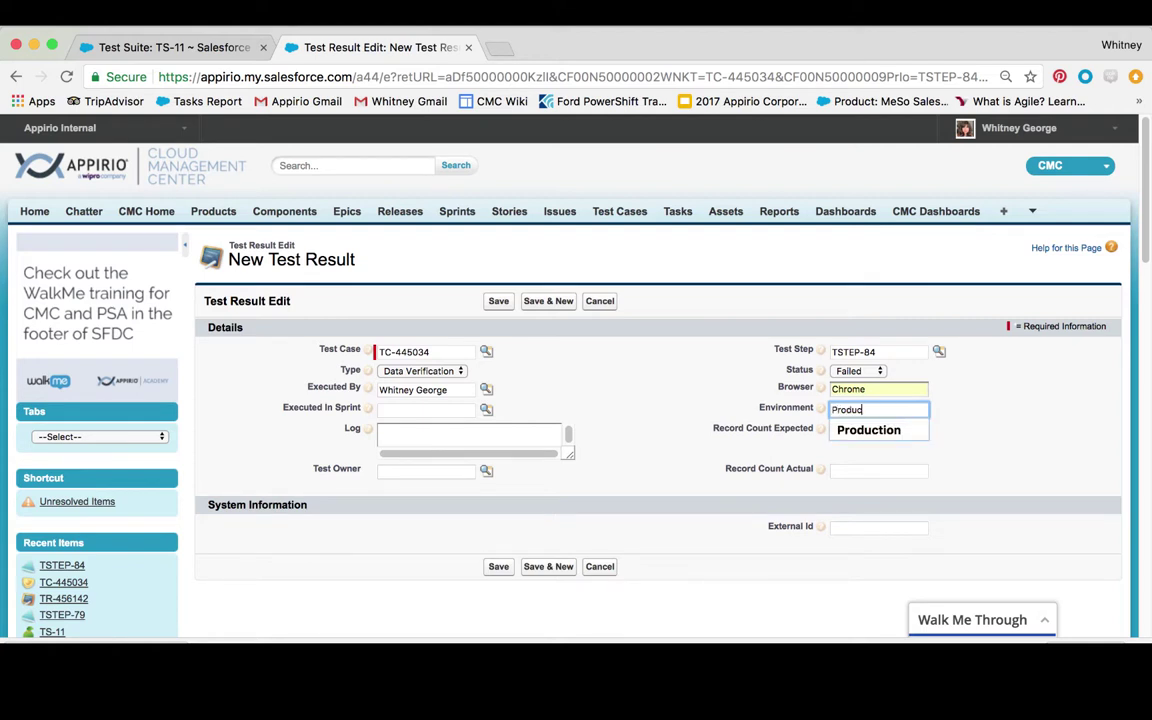
pyautogui.write('tion')
pyautogui.click(714, 455)
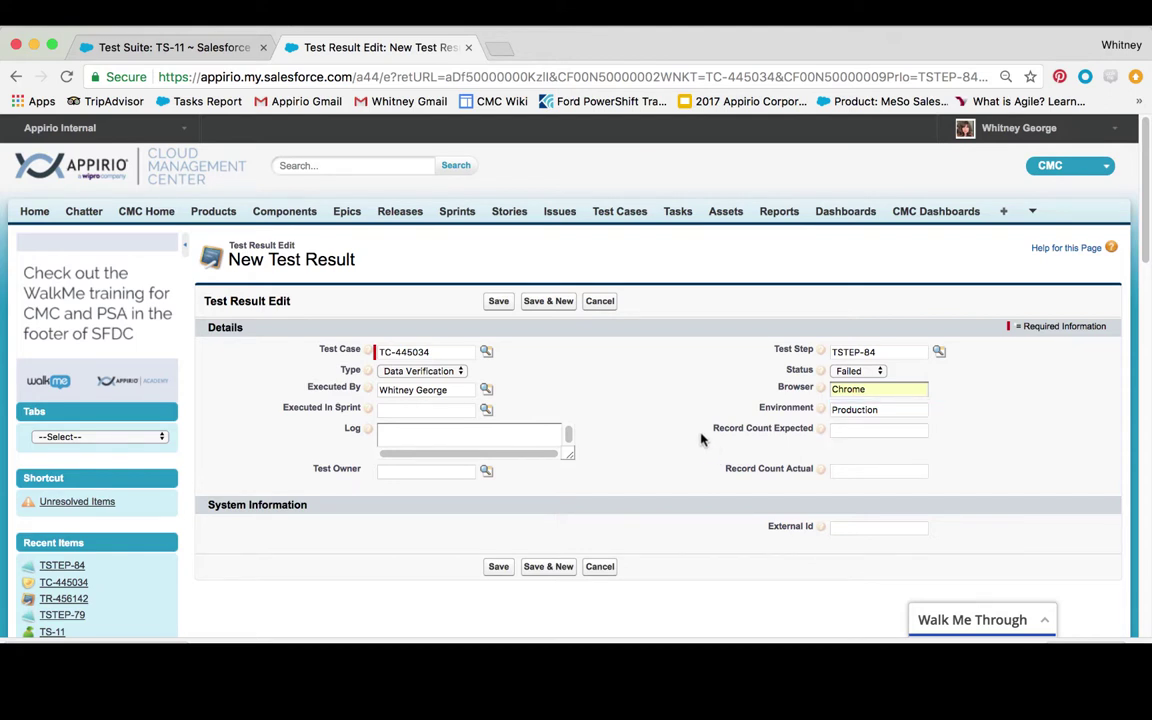
# Step: Log that the Edit button stayed live while editing was locked, then save the failed result
pyautogui.click(524, 433)
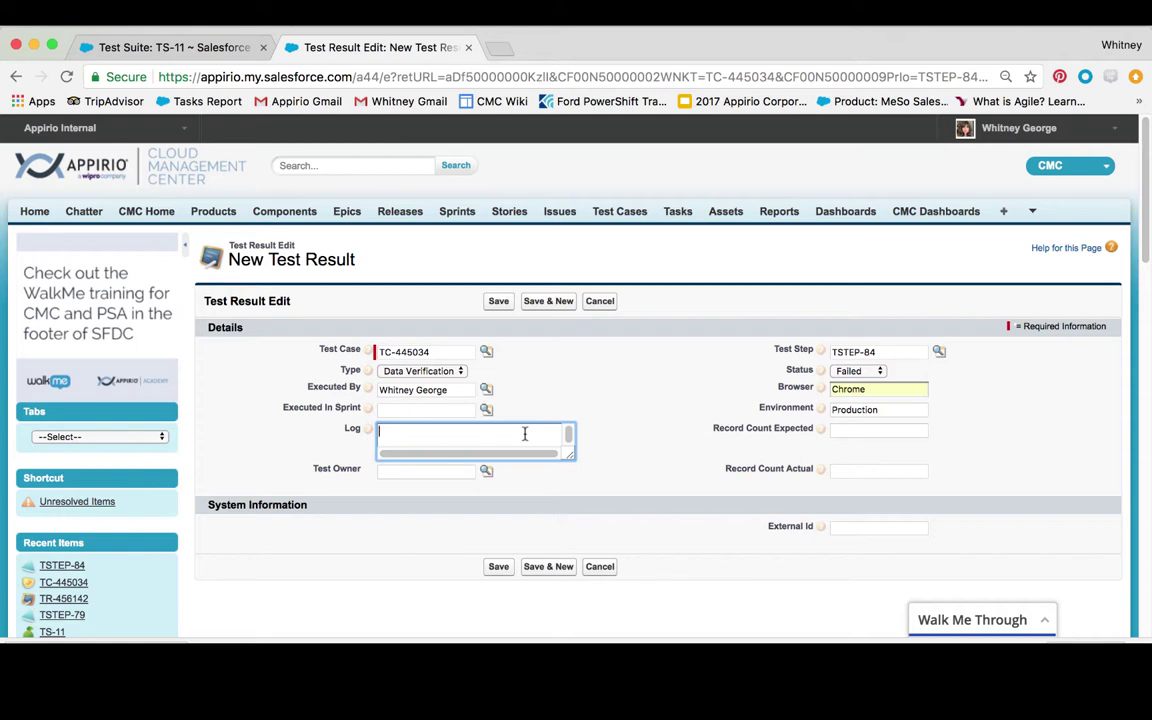
pyautogui.write('the user found that while in-line editing editi')
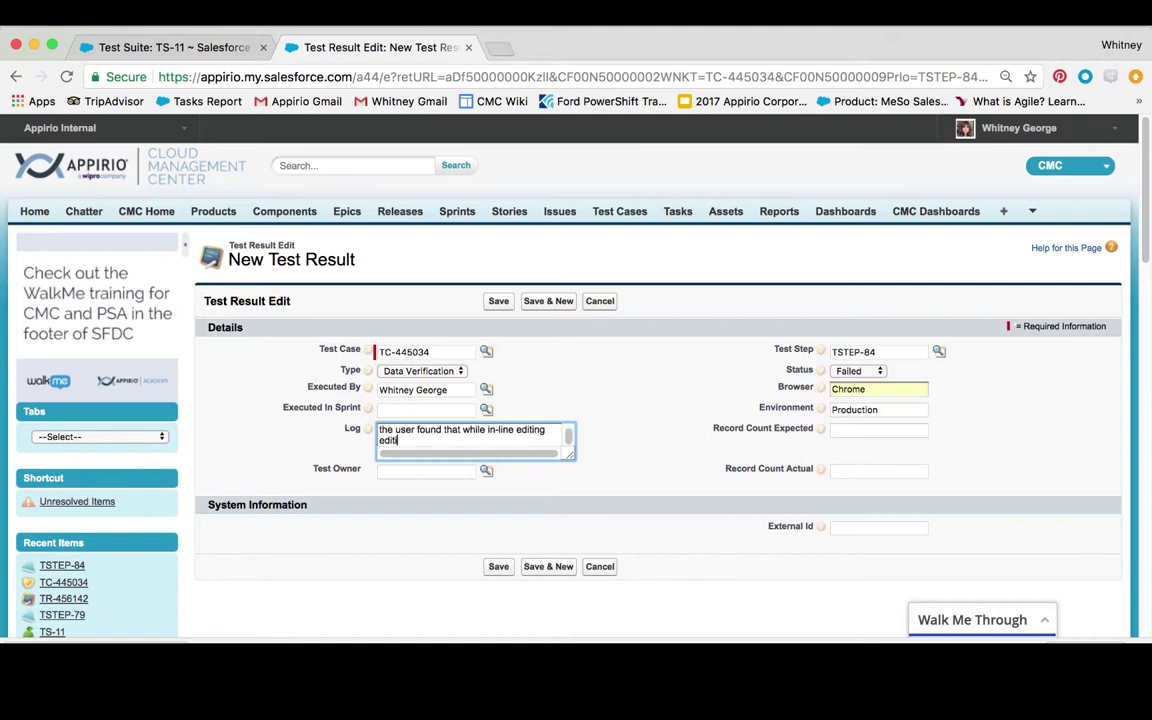
pyautogui.write('ng function was locked, the Edit button was live')
pyautogui.click(498, 567)
pyautogui.moveTo(1148, 230); pyautogui.dragTo(1093, 342)
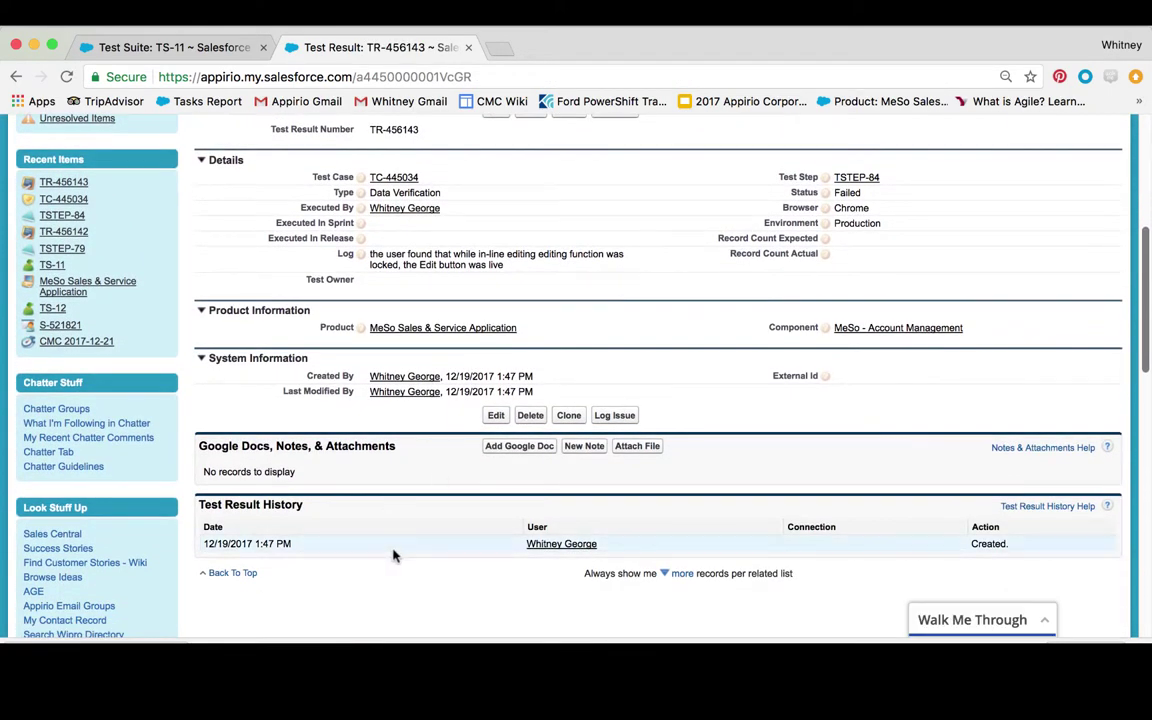
pyautogui.scroll(3, 1150, 471)
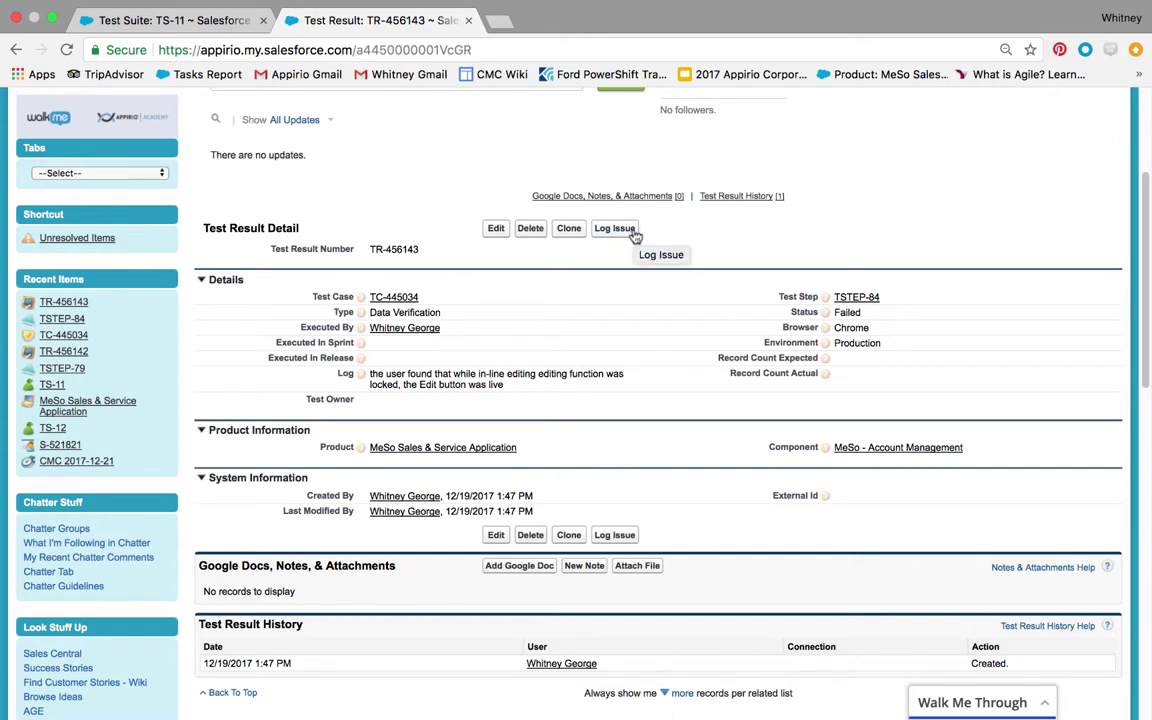
# Step: Log an issue from the failed result, keeping defect type Functional and severity 2-Critical
pyautogui.click(632, 233)
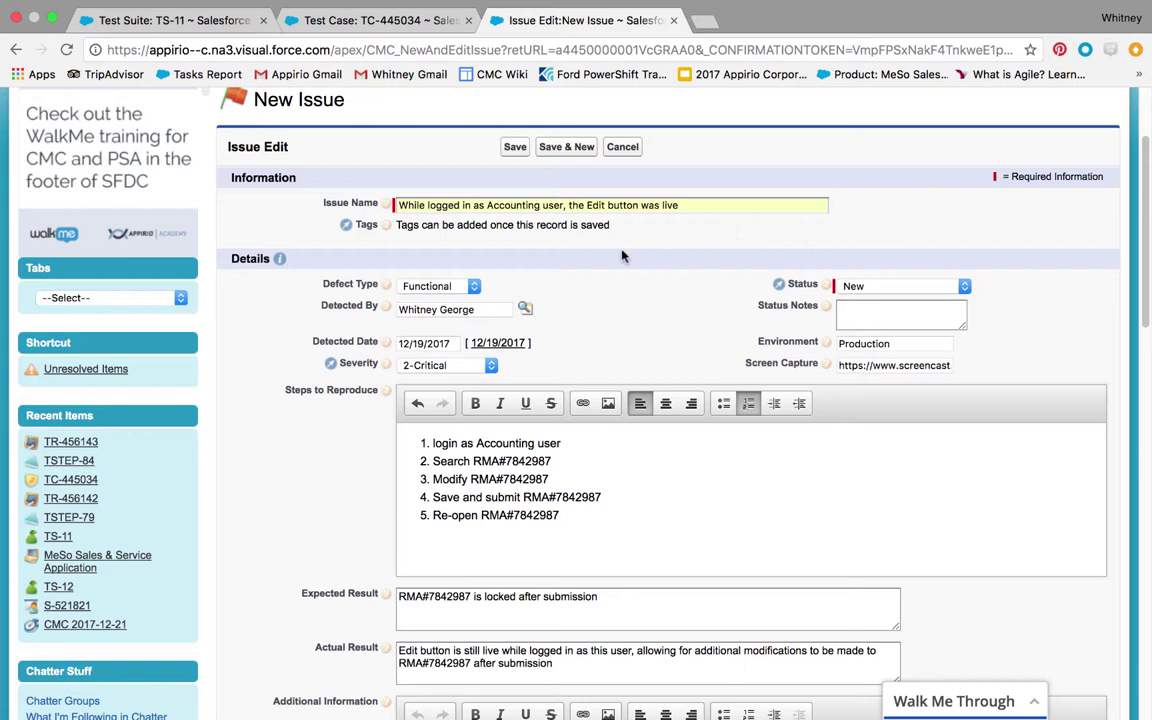
pyautogui.click(475, 287)
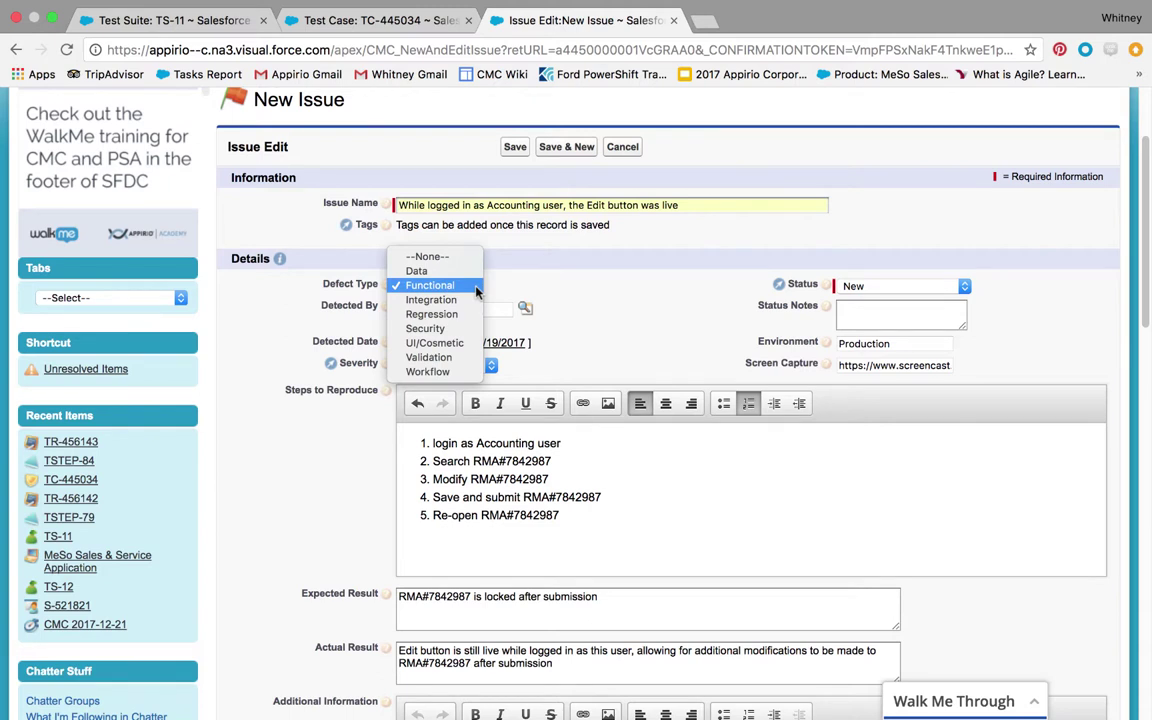
pyautogui.click(477, 289)
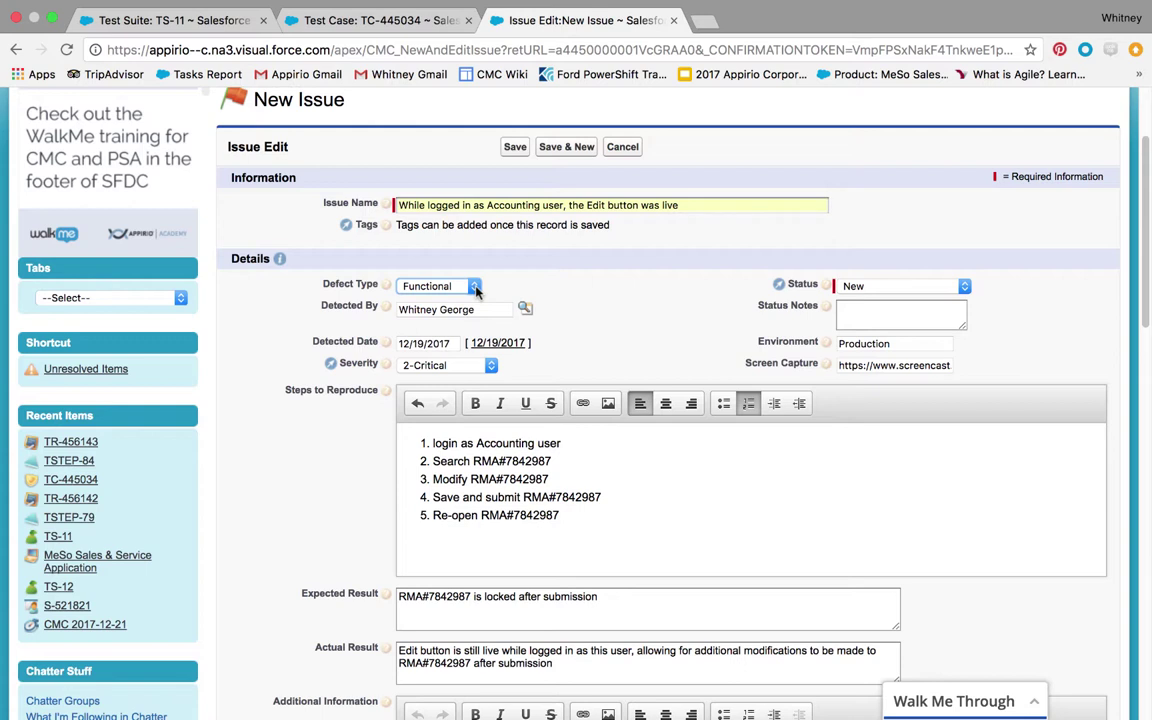
pyautogui.click(490, 366)
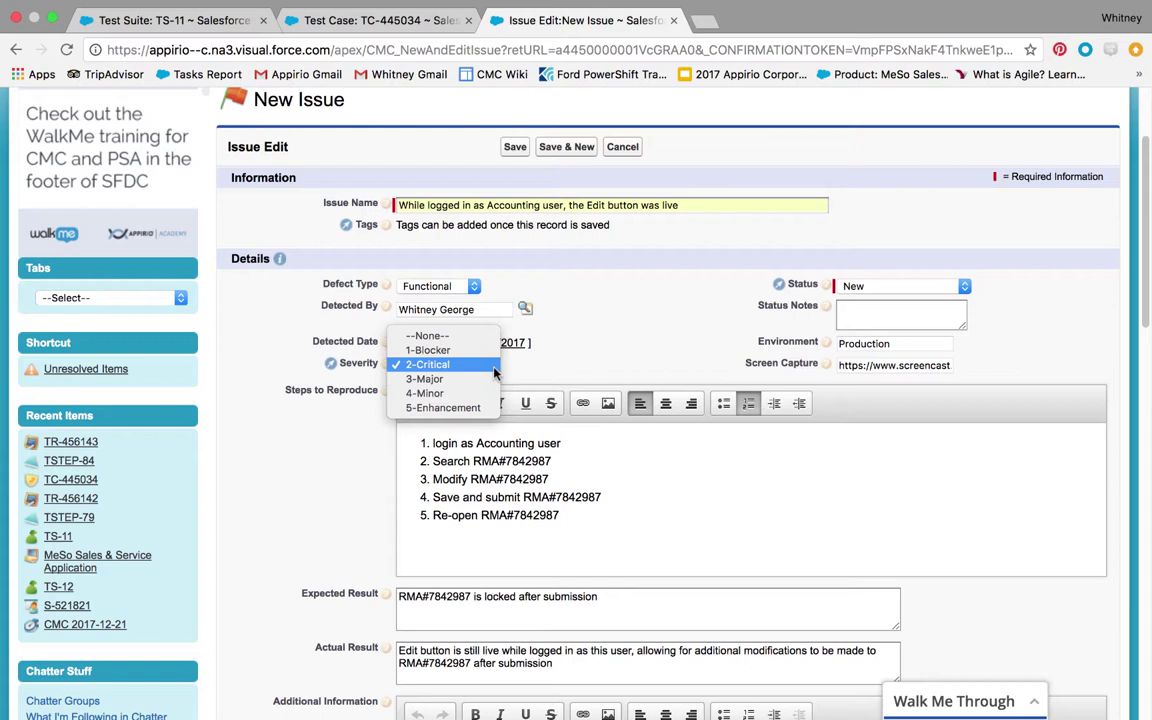
pyautogui.click(494, 367)
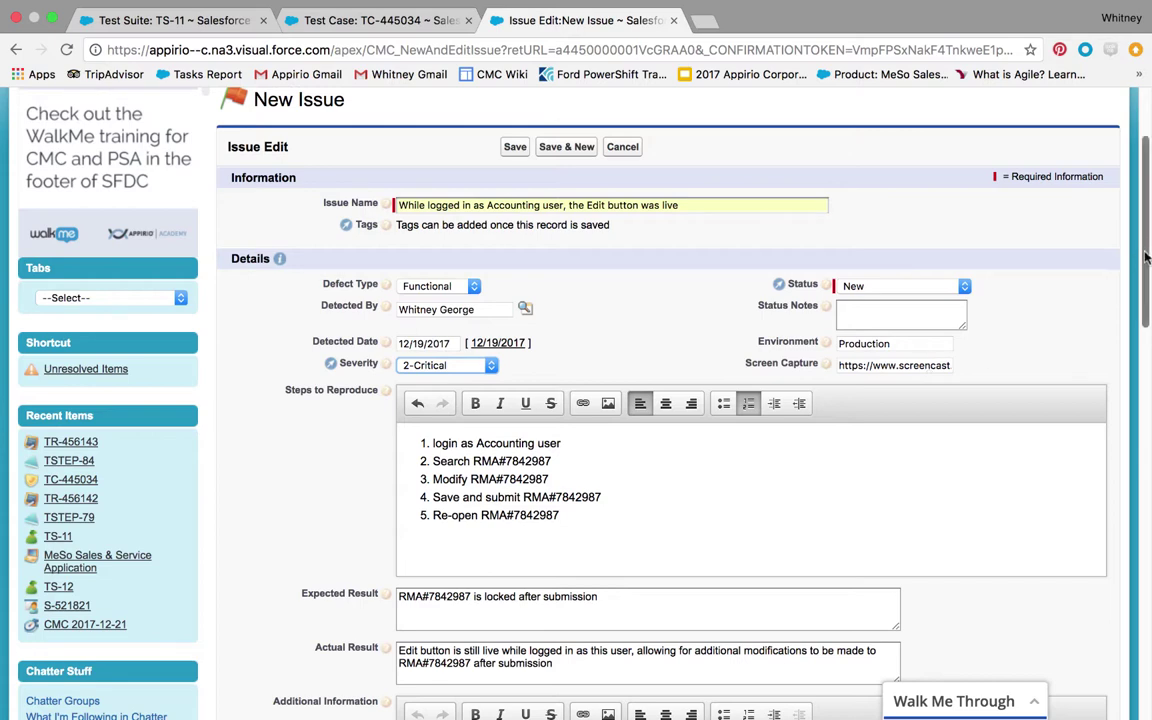
# Step: Scroll issue I-306590's form to Resolution Planning: priority P1, ranking 2, Medium complexity
pyautogui.moveTo(1147, 258); pyautogui.dragTo(1150, 322)
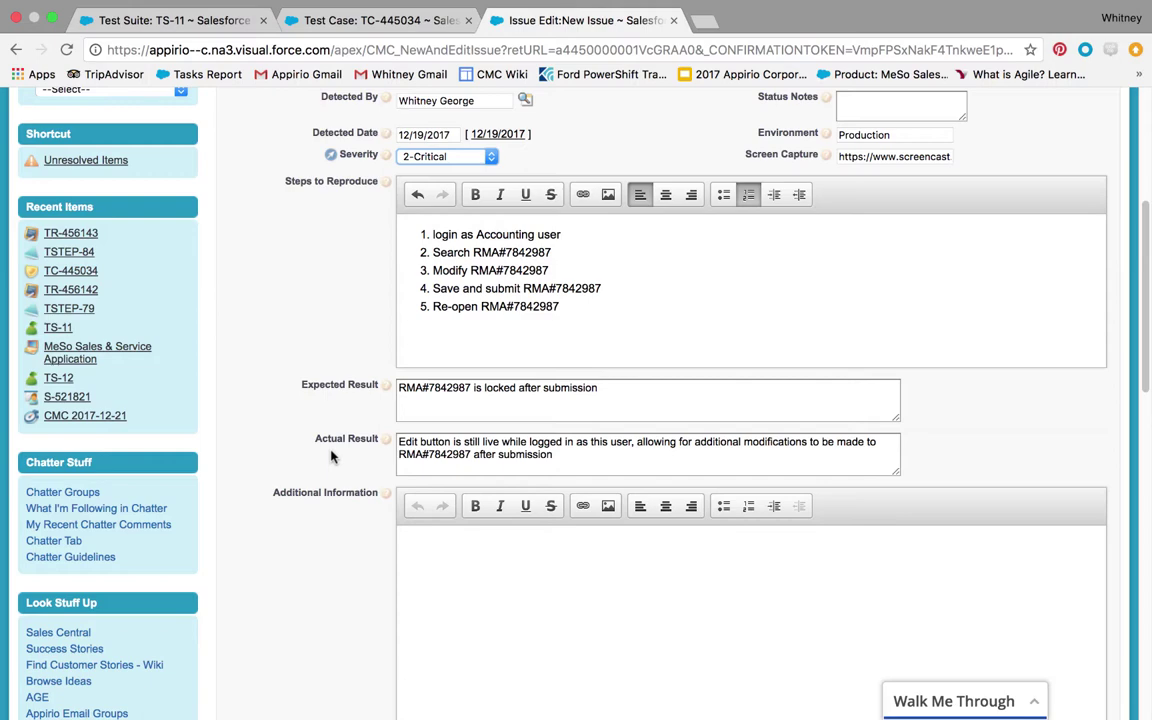
pyautogui.scroll(-1, 1148, 265)
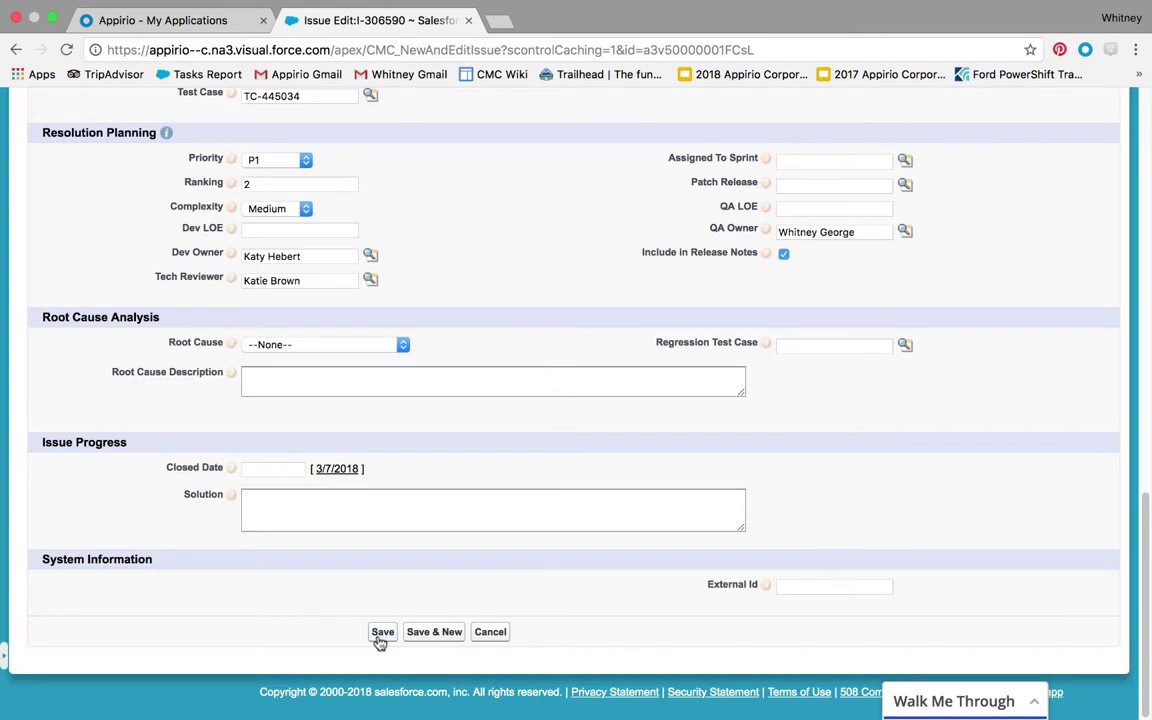